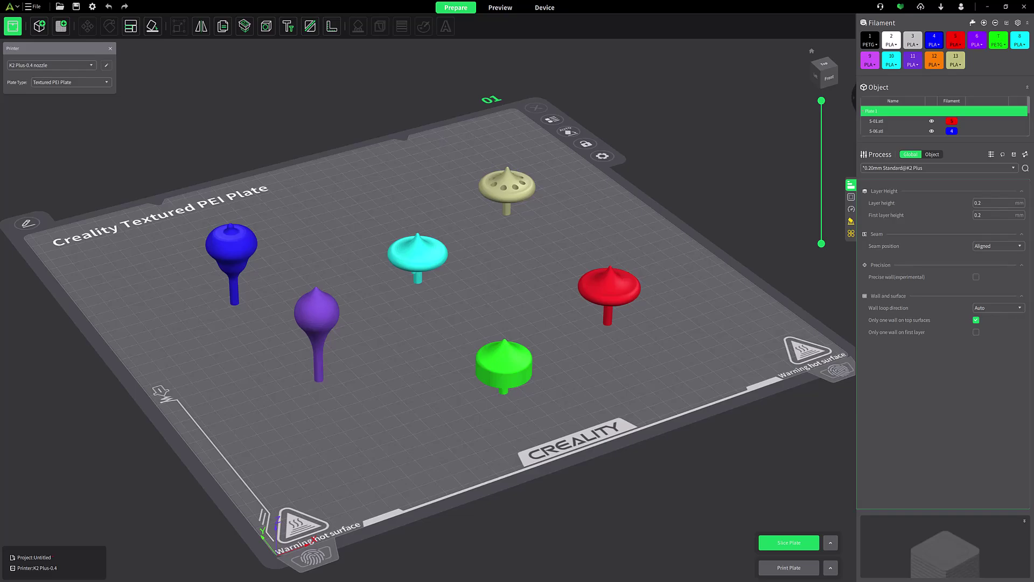
- Slice the plate with Ctrl+R to preview all six tops' toolpaths on supports
{"action": "key", "text": "ctrl+r"}
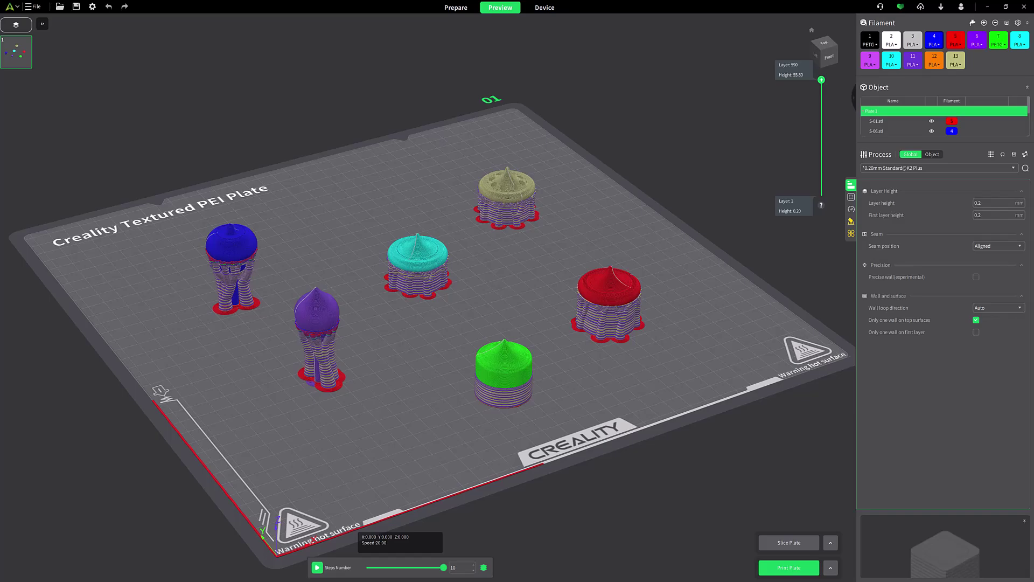